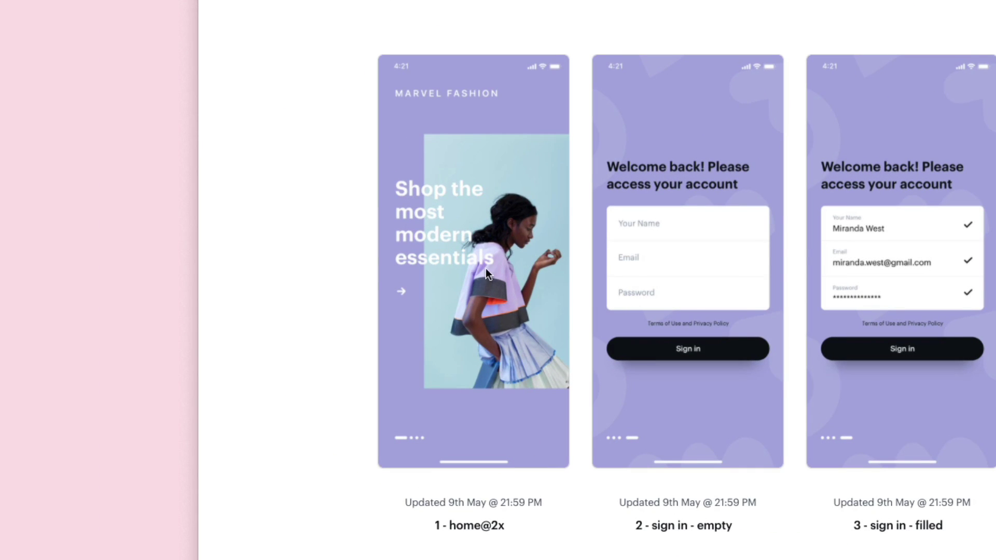
# Step: Open the '1 - home@2x' screen in the prototype editor
pyautogui.moveTo(488, 273)
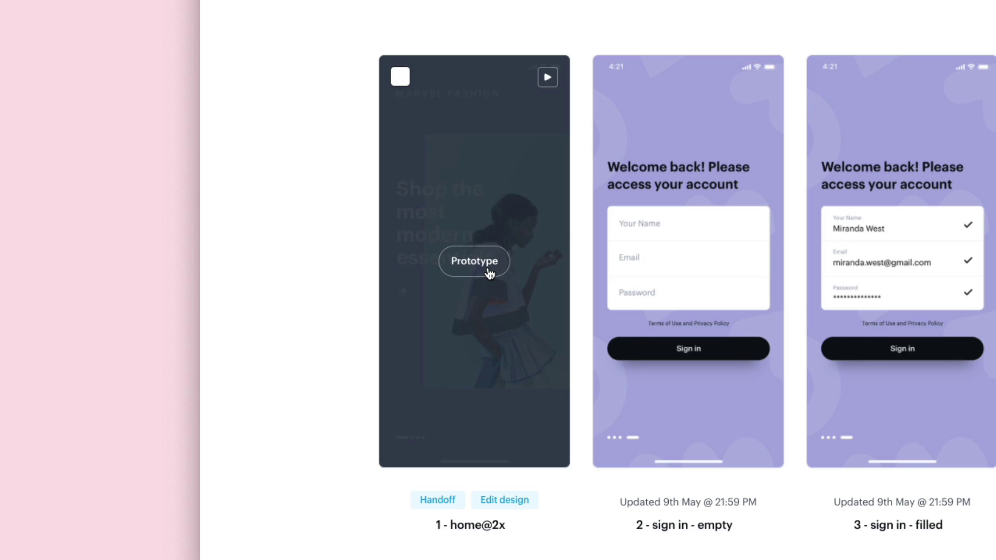
pyautogui.click(489, 272)
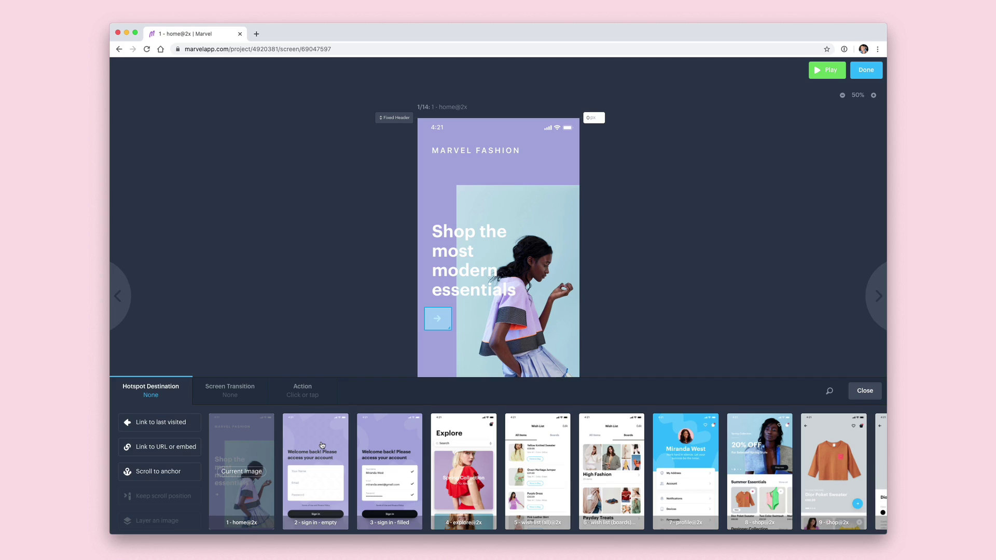
# Step: Set the arrow hotspot's destination to the '2 - sign in - empty' screen
pyautogui.click(322, 445)
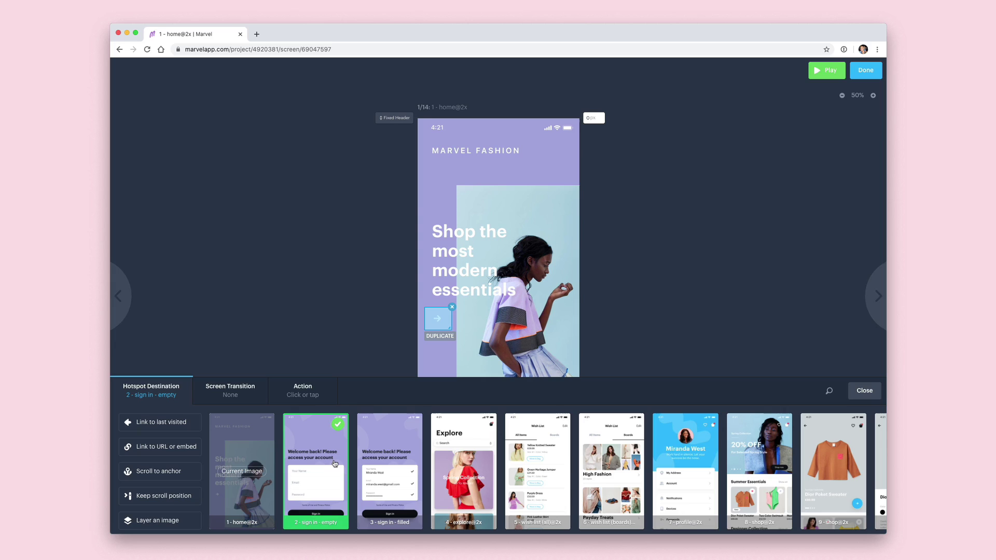
# Step: Give the arrow link a Slide Up transition on Click or tap, then test it in a preview
pyautogui.click(226, 391)
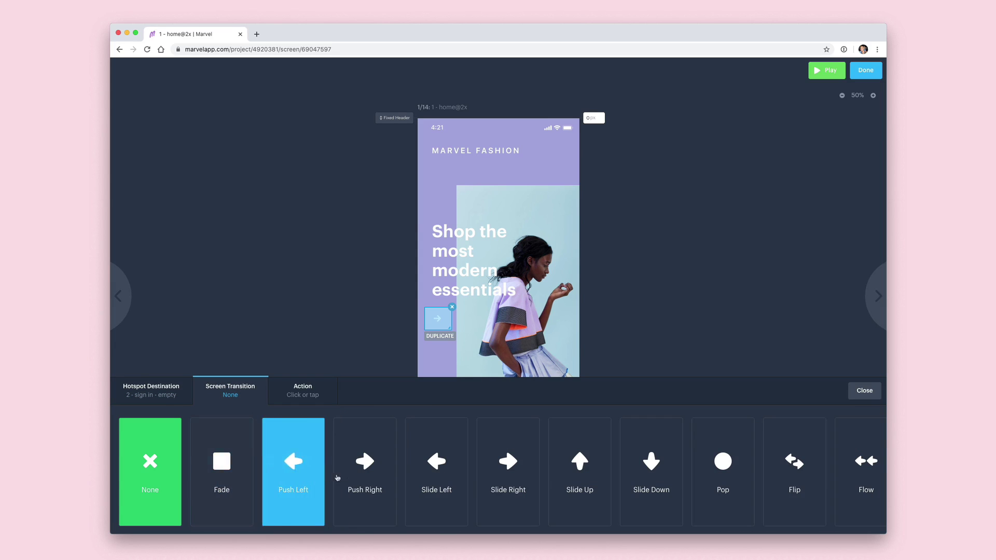
pyautogui.click(574, 481)
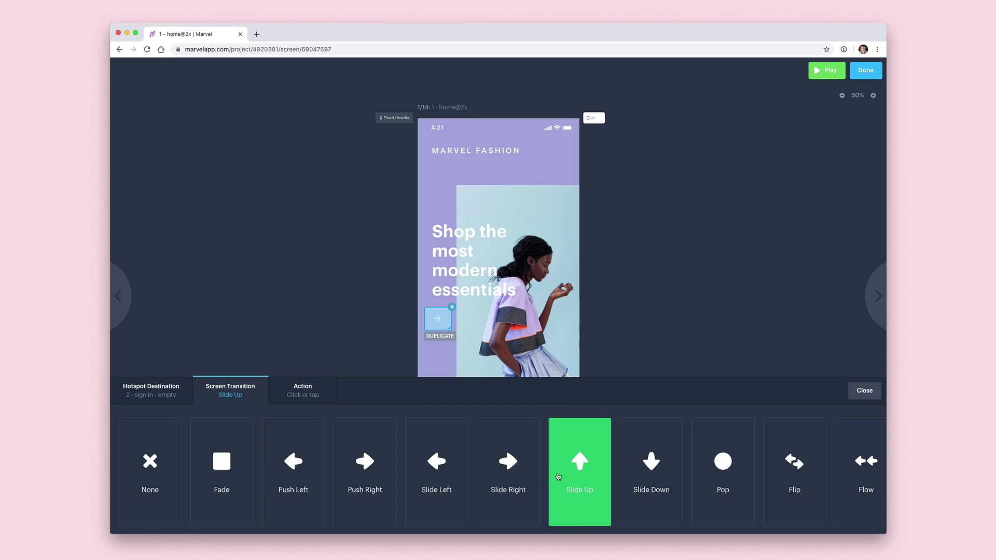
pyautogui.click(303, 395)
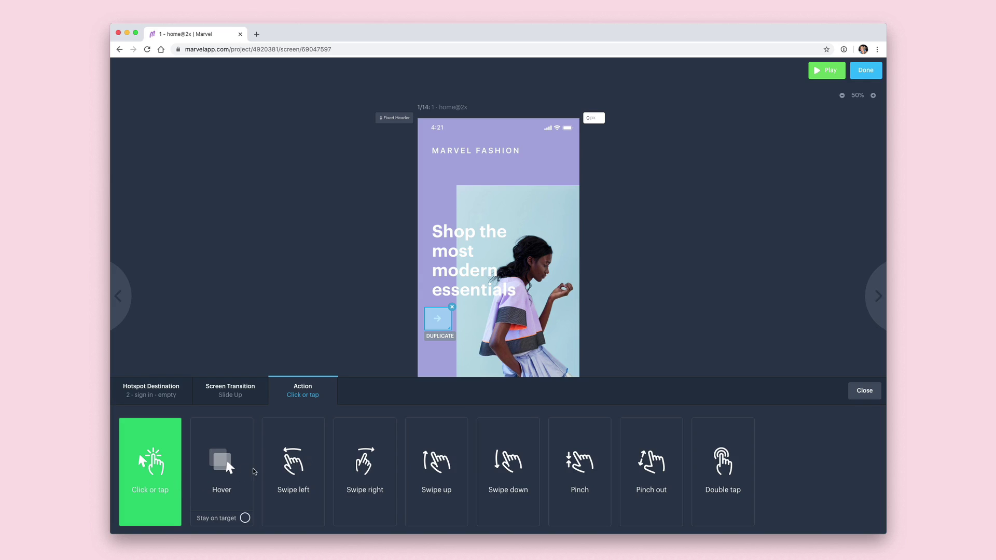
pyautogui.click(872, 391)
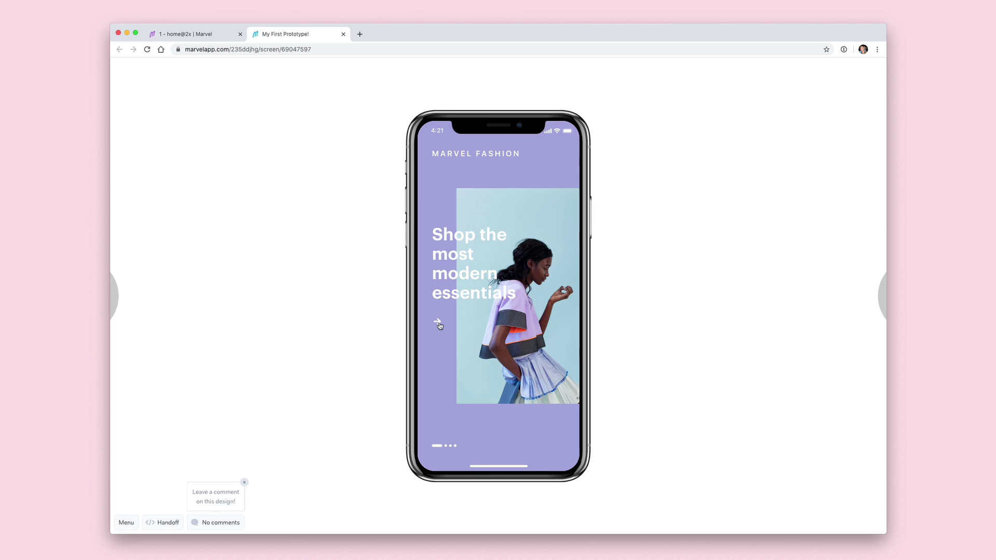
pyautogui.click(438, 324)
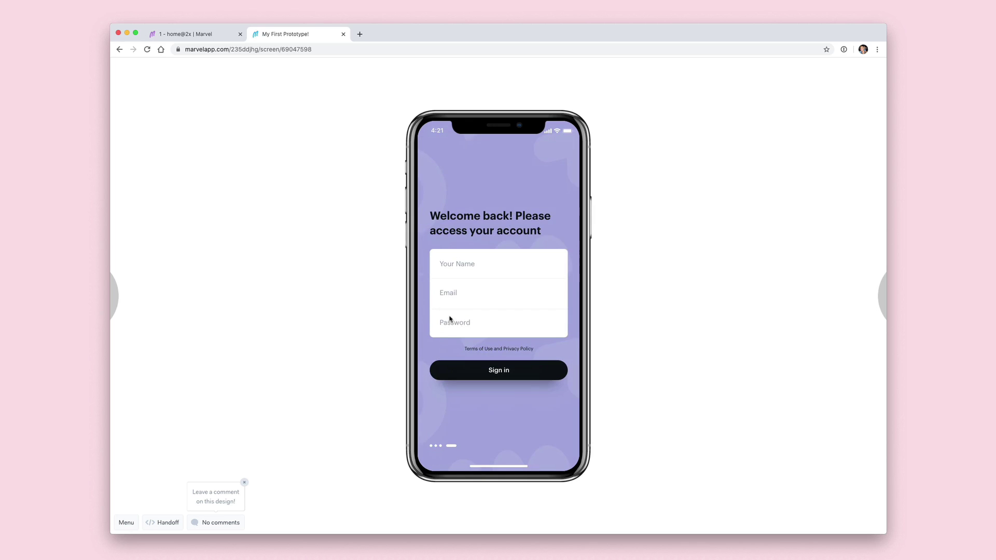
# Step: Hotspot the three sign-in fields on screen 2 and link them to '3 - sign in - filled'
pyautogui.click(344, 34)
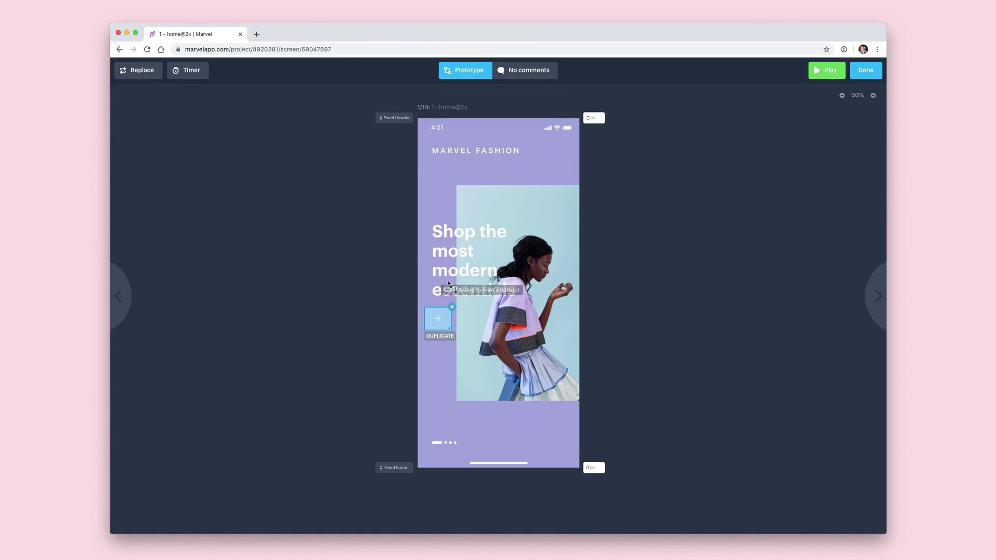
pyautogui.click(864, 310)
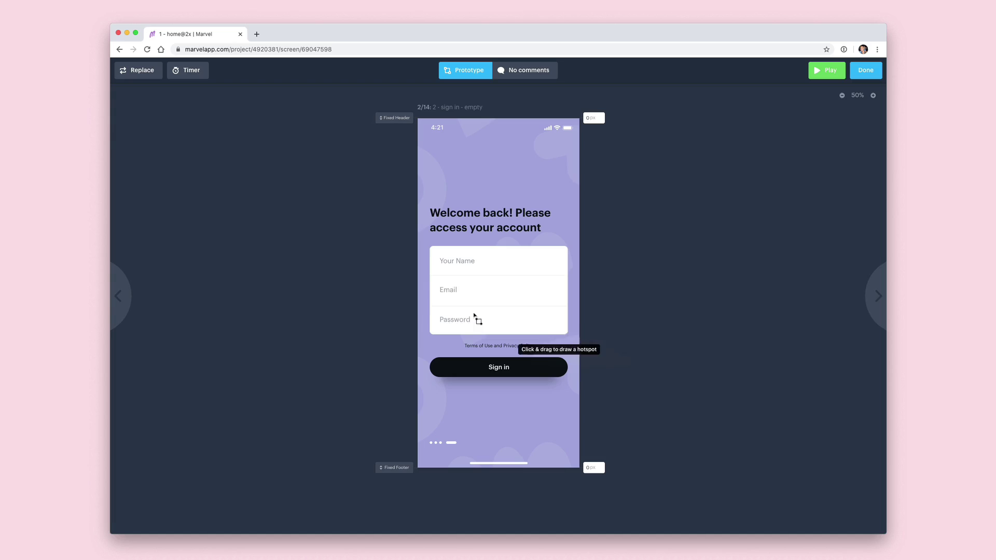
pyautogui.moveTo(426, 242); pyautogui.dragTo(572, 341)
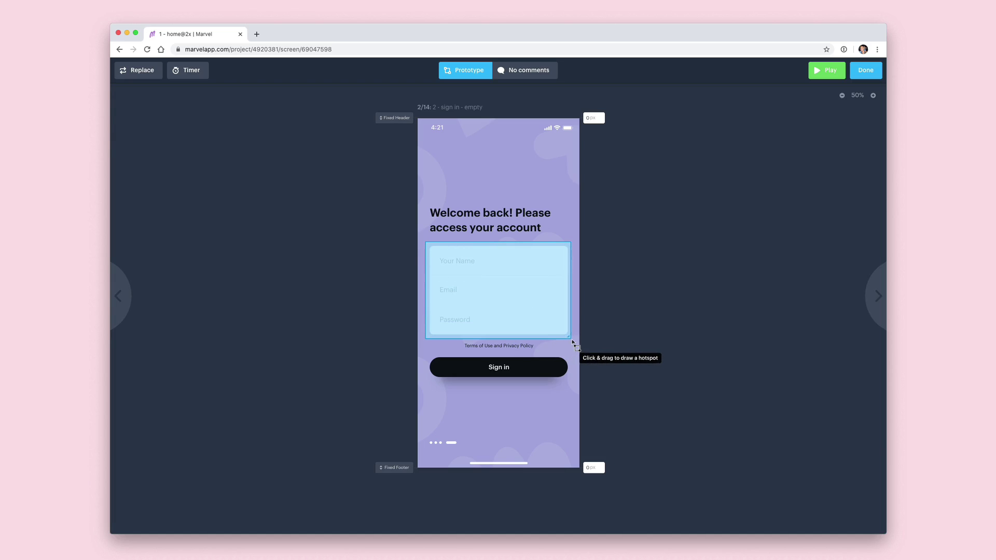
pyautogui.click(404, 432)
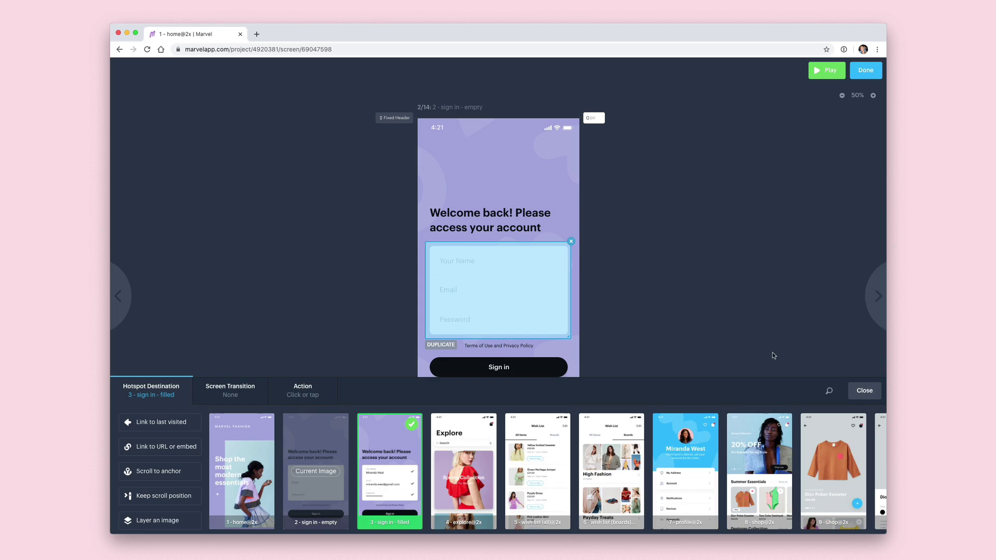
# Step: Link screen 3's Sign in button to '4 - explore@2x' with a Slide Up transition
pyautogui.click(878, 296)
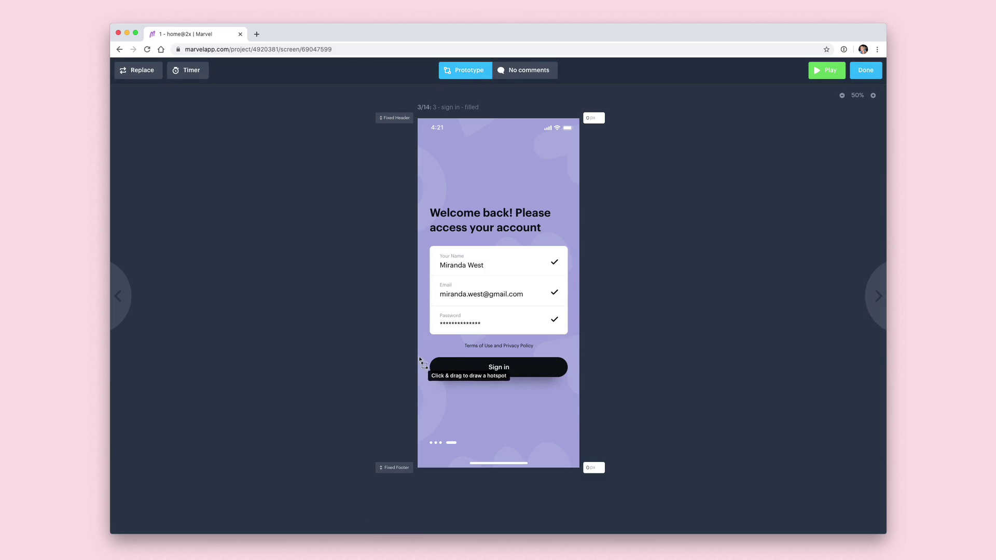
pyautogui.moveTo(428, 353); pyautogui.dragTo(572, 381)
pyautogui.click(474, 441)
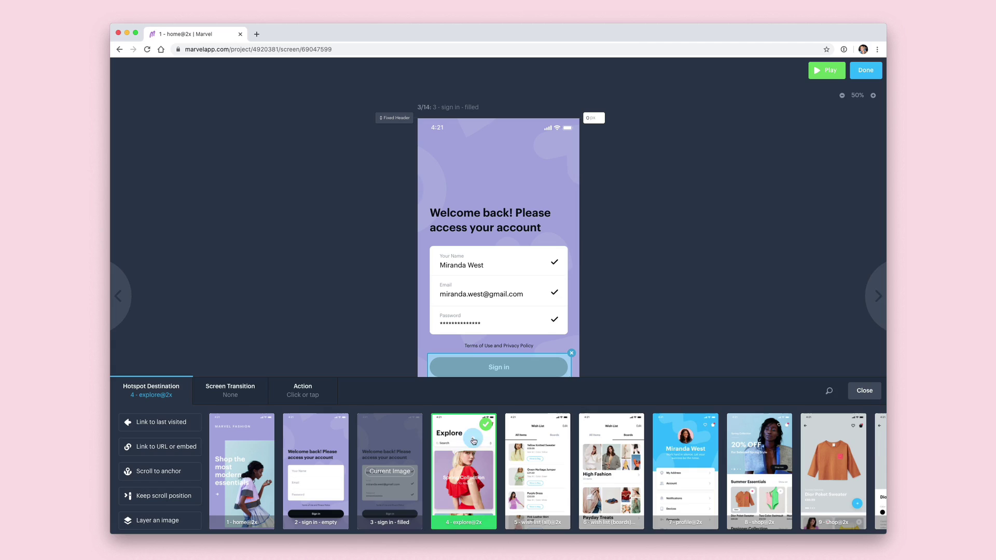
pyautogui.click(246, 391)
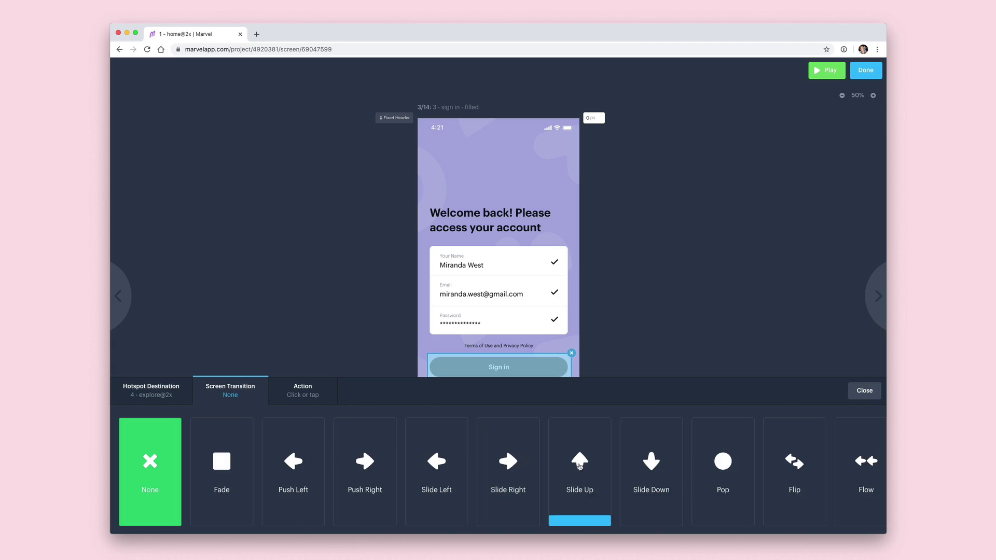
pyautogui.click(580, 466)
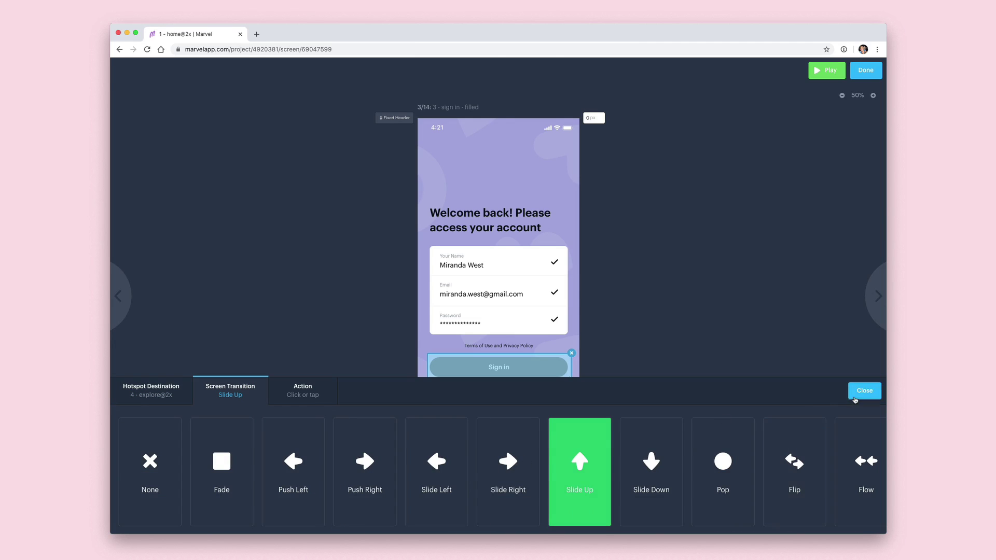
pyautogui.click(855, 398)
pyautogui.click(870, 316)
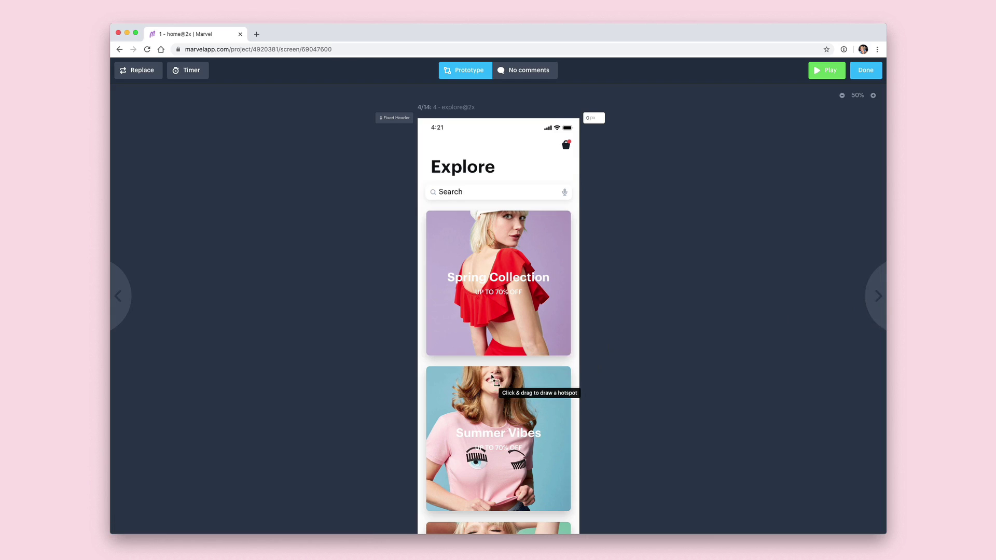
# Step: Pin explore@2x's bottom tab bar as a 162 px fixed footer and hotspot the Spring Collection card
pyautogui.scroll(-10, 495, 384)
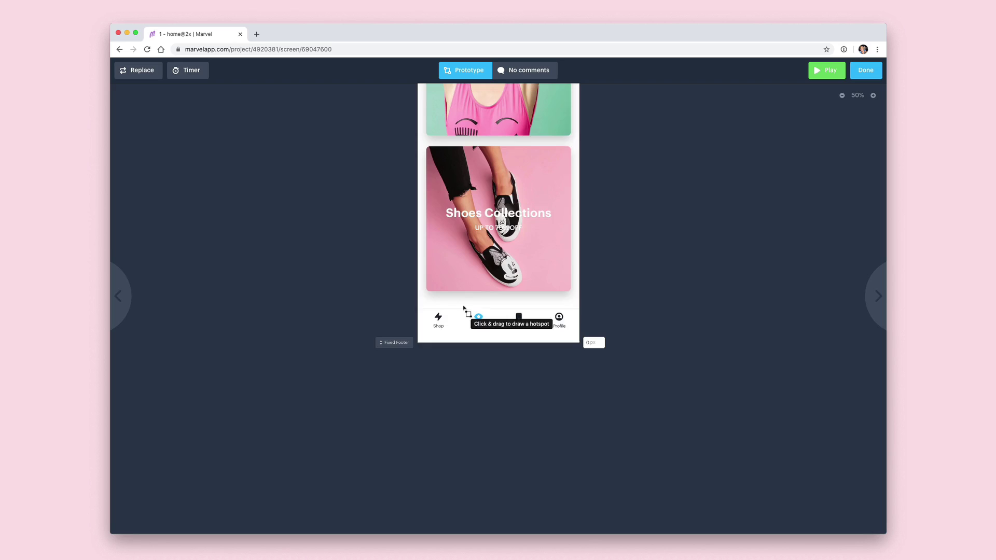
pyautogui.moveTo(397, 414); pyautogui.dragTo(400, 381)
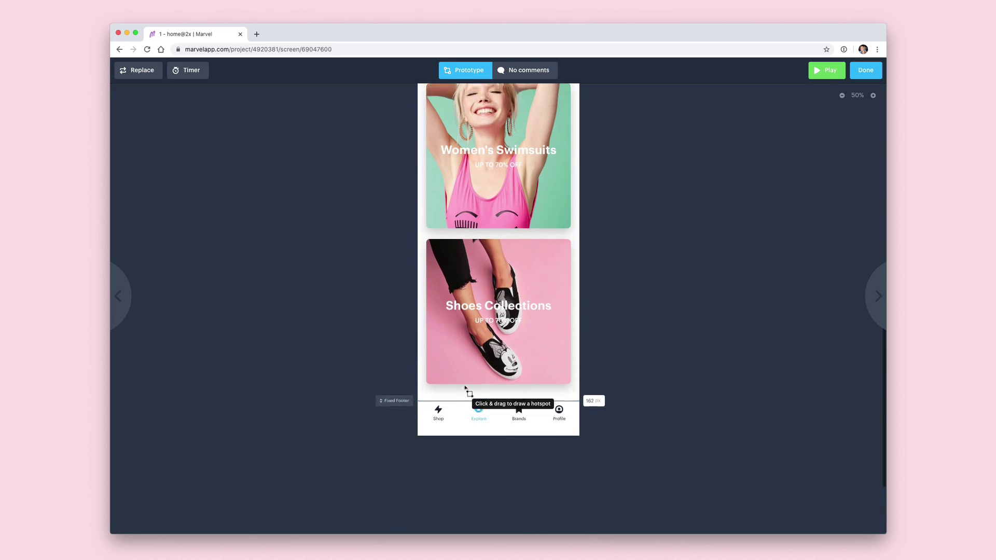
pyautogui.scroll(10, 466, 388)
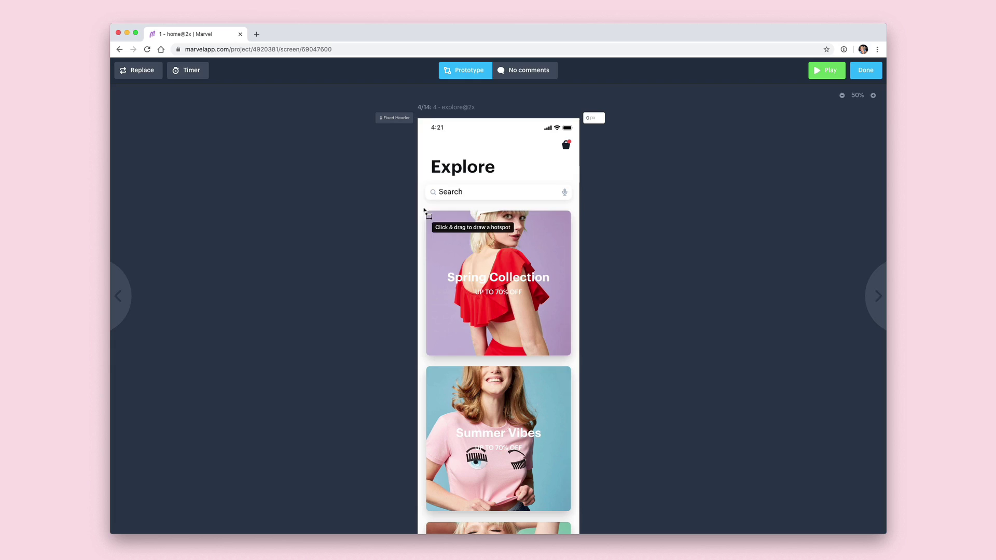
pyautogui.moveTo(423, 207); pyautogui.dragTo(577, 362)
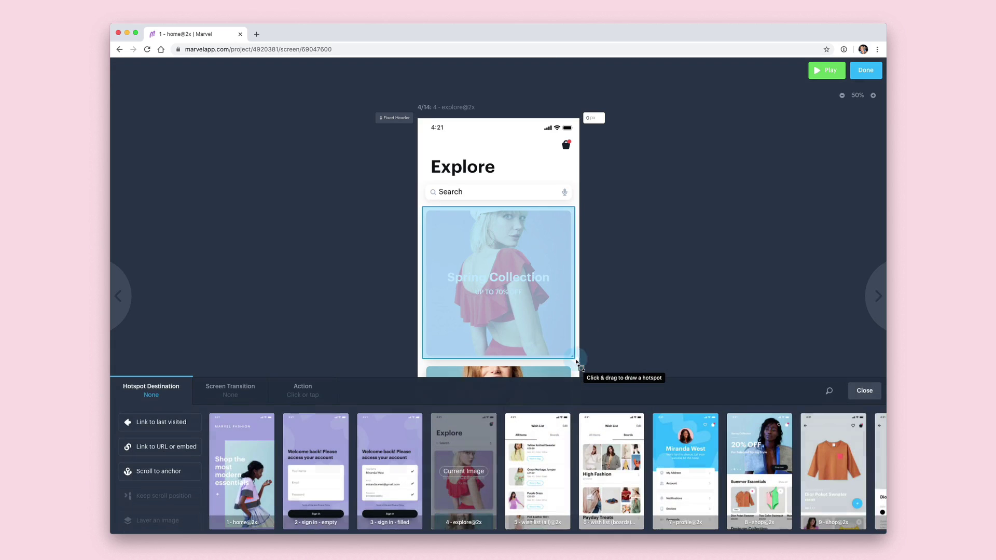
# Step: Link Spring Collection to '8 - shop@2x', the Dior Poket Sweater to '9 - shop@2x', and hotspot its arrow
pyautogui.click(738, 450)
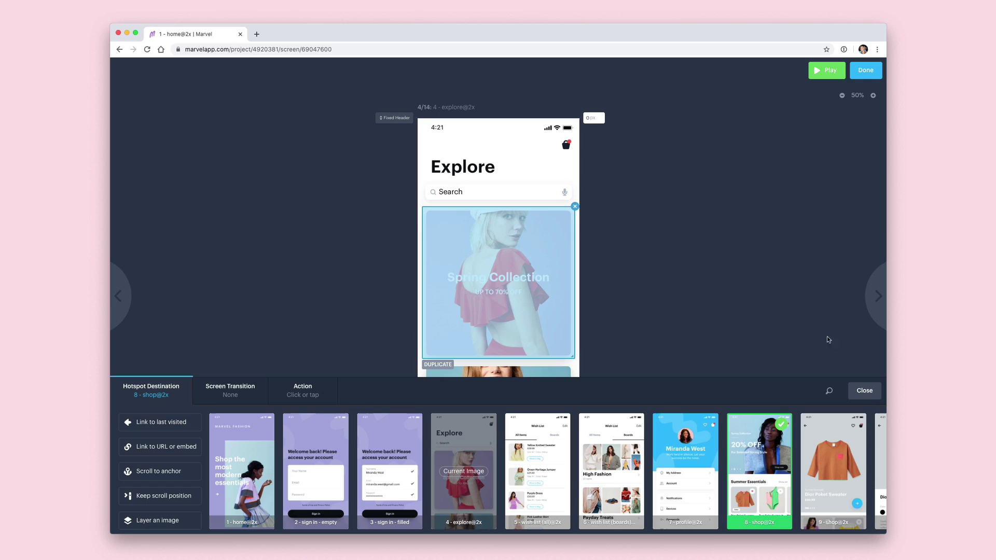
pyautogui.click(870, 312)
pyautogui.moveTo(424, 298); pyautogui.dragTo(497, 384)
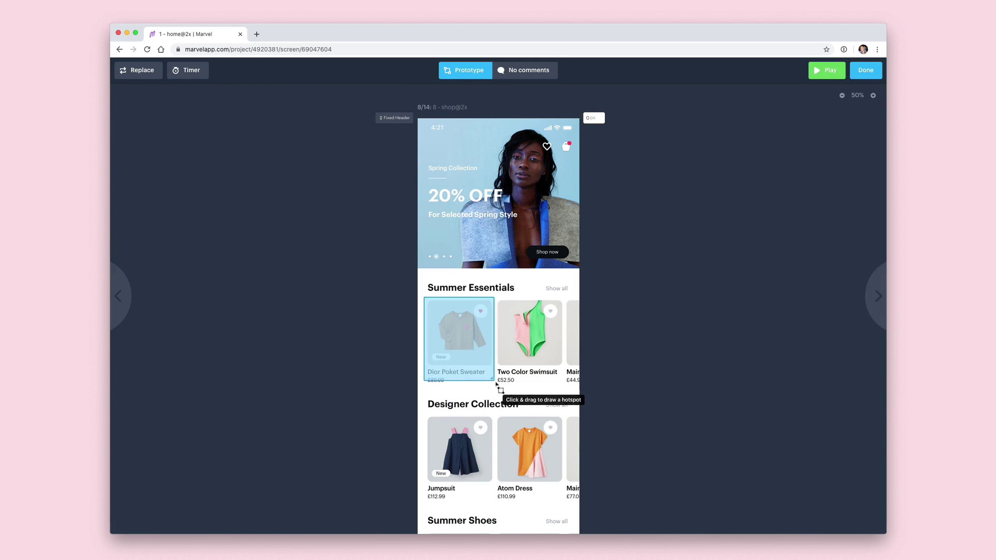
pyautogui.click(833, 456)
pyautogui.click(877, 296)
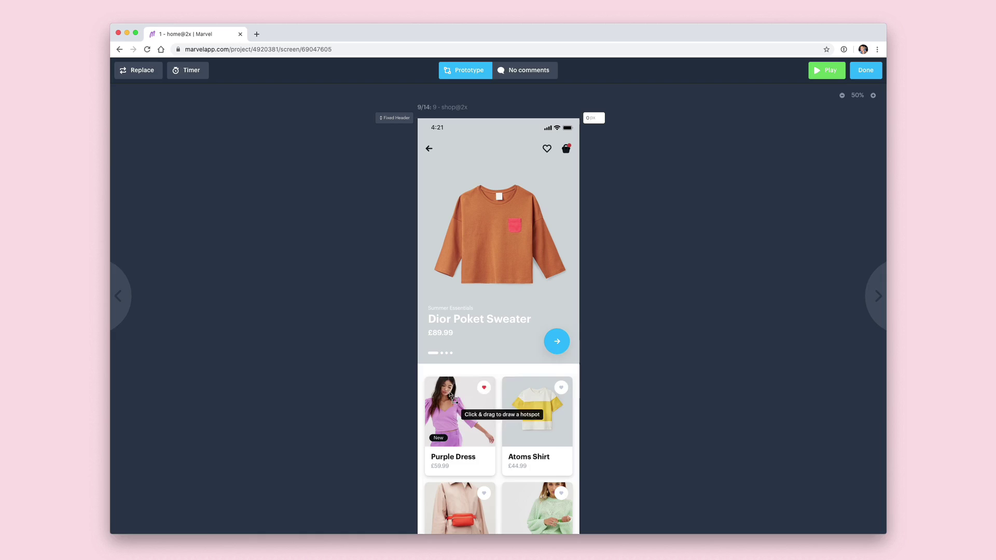
pyautogui.moveTo(544, 325); pyautogui.dragTo(570, 361)
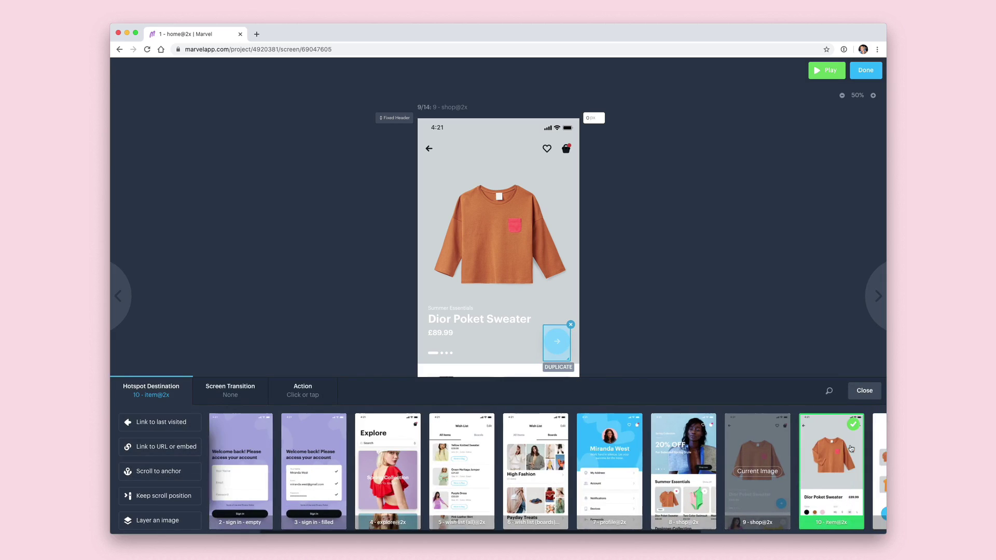
pyautogui.press('Right')
pyautogui.moveTo(436, 432); pyautogui.dragTo(570, 450)
pyautogui.click(848, 467)
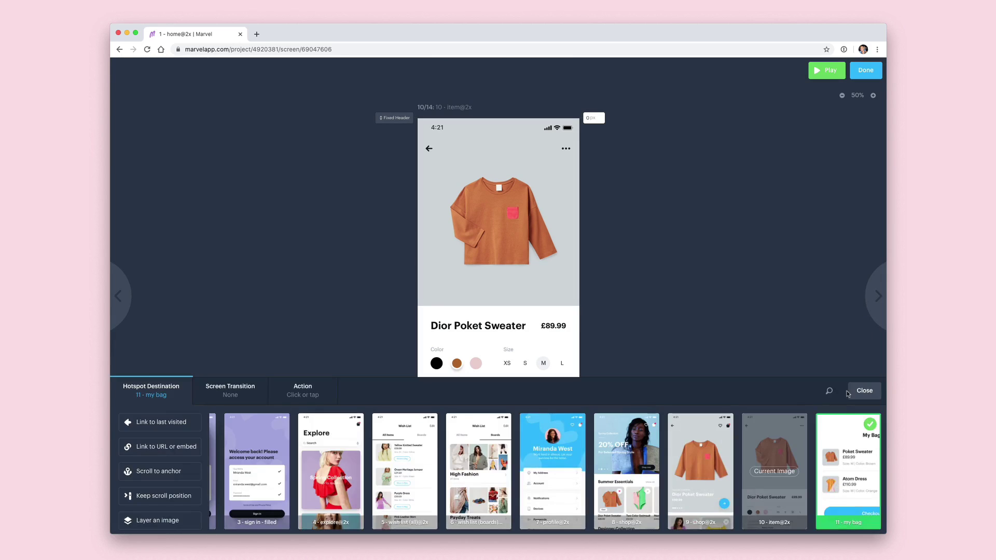
pyautogui.click(848, 394)
pyautogui.press('Right')
pyautogui.moveTo(422, 248); pyautogui.dragTo(569, 276)
pyautogui.click(720, 460)
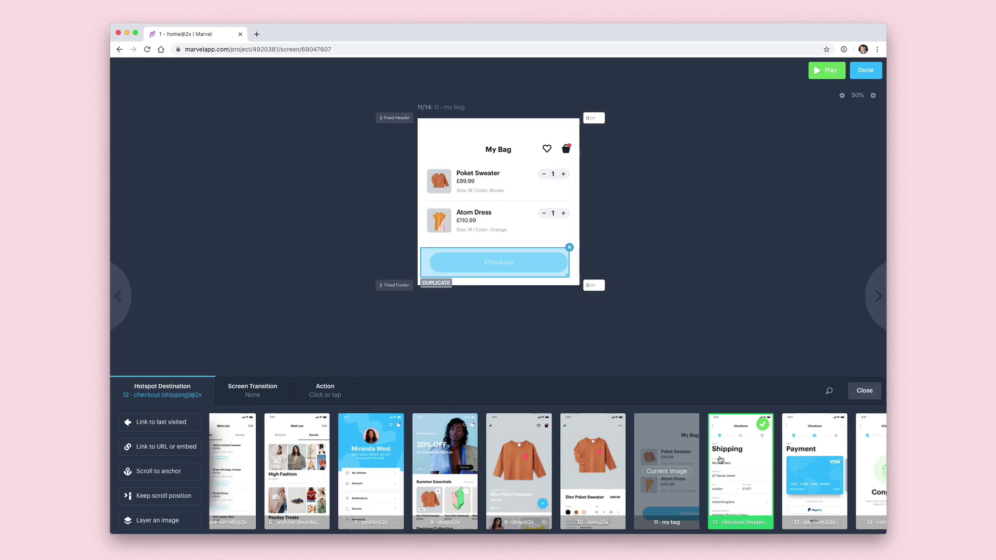
# Step: Link Continue to Payment to '12 - payment@2x' and Pay £201 to '13 - complete@2x'
pyautogui.click(878, 296)
pyautogui.moveTo(429, 419); pyautogui.dragTo(571, 455)
pyautogui.click(771, 467)
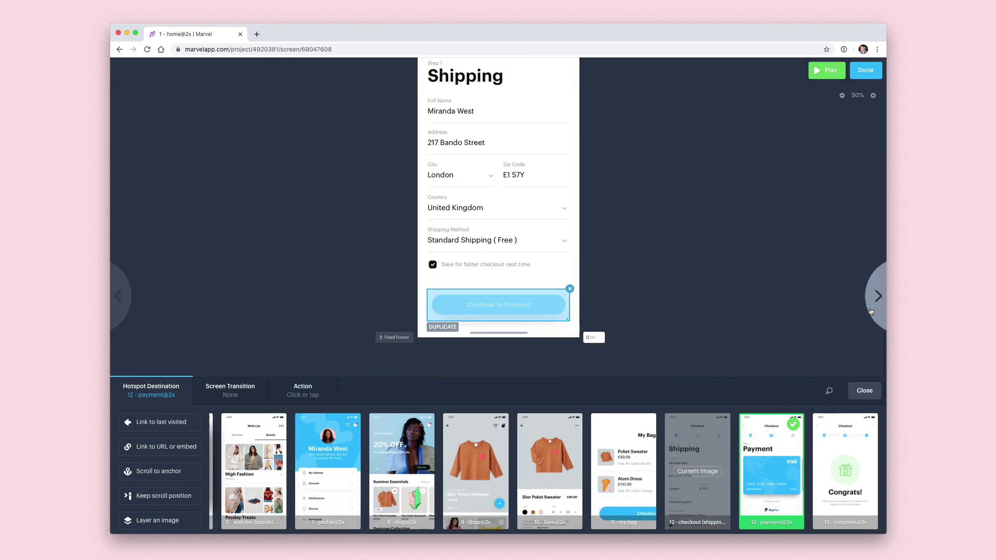
pyautogui.click(878, 295)
pyautogui.moveTo(429, 422)
pyautogui.mouseDown()
pyautogui.moveTo(551, 464)
pyautogui.moveTo(571, 456)
pyautogui.mouseUp()
pyautogui.click(845, 467)
# Step: Give the Pay £201 link a Slide transition and finish editing the prototype
pyautogui.click(230, 391)
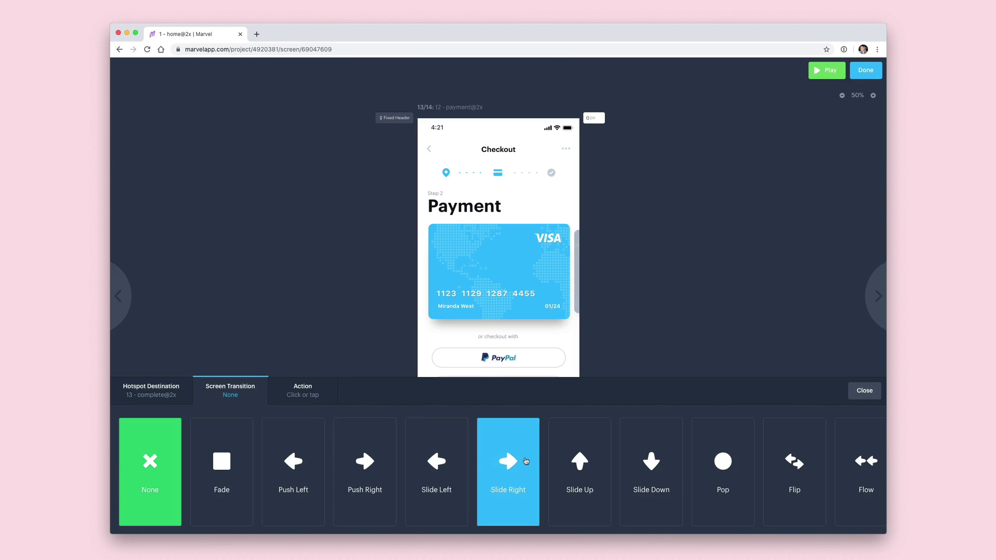
pyautogui.click(579, 461)
pyautogui.click(861, 391)
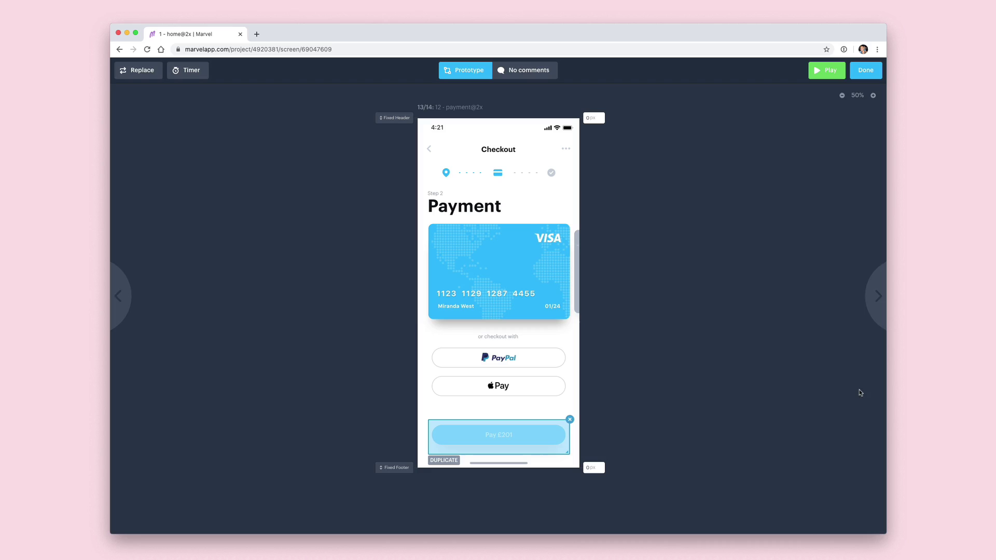
pyautogui.click(866, 75)
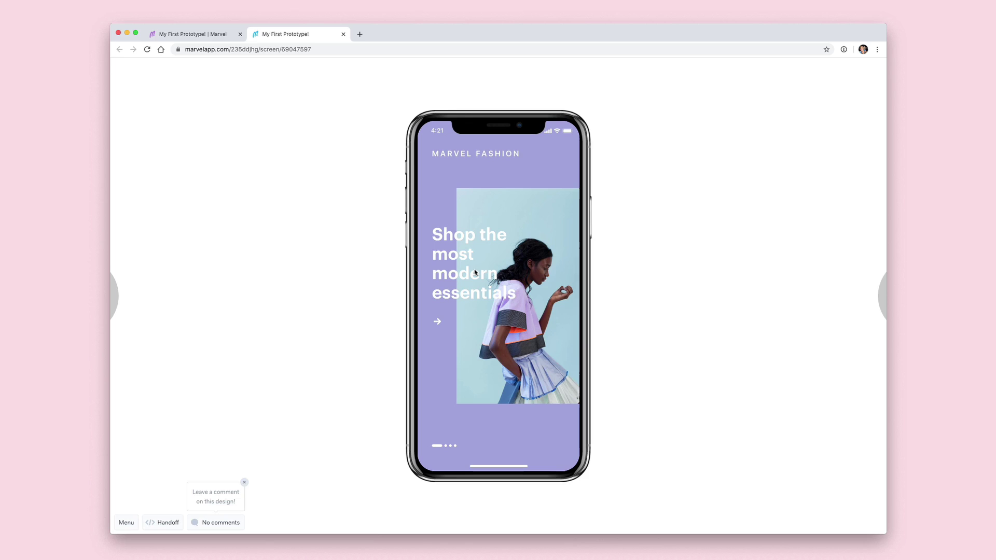
# Step: Play from the home arrow through the sign-in screens to Explore, scrolling its content
pyautogui.click(434, 323)
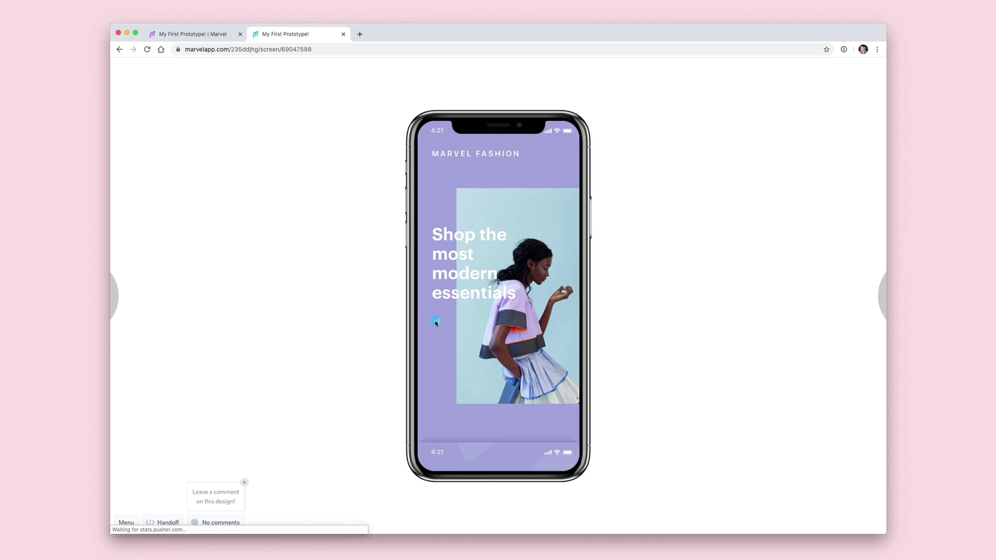
pyautogui.click(448, 323)
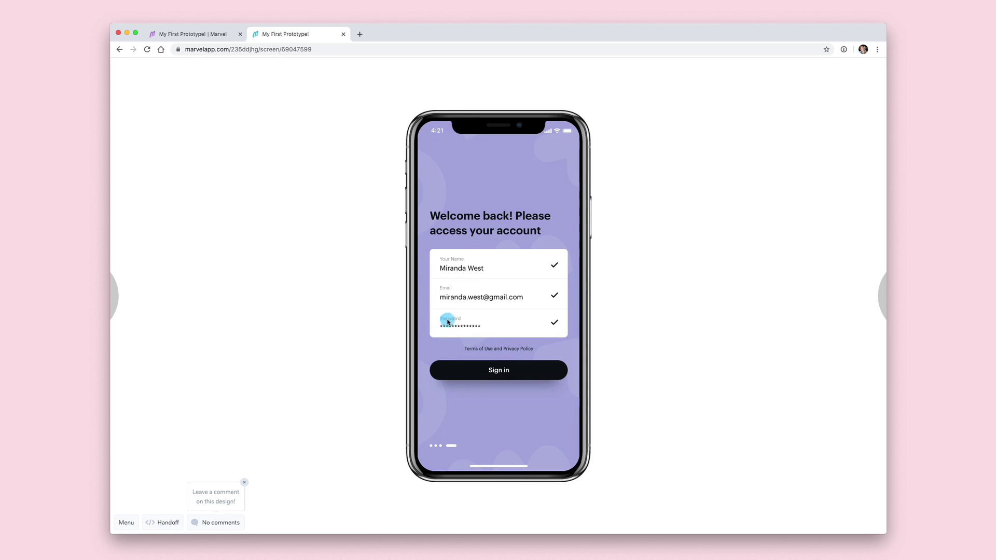
pyautogui.click(465, 368)
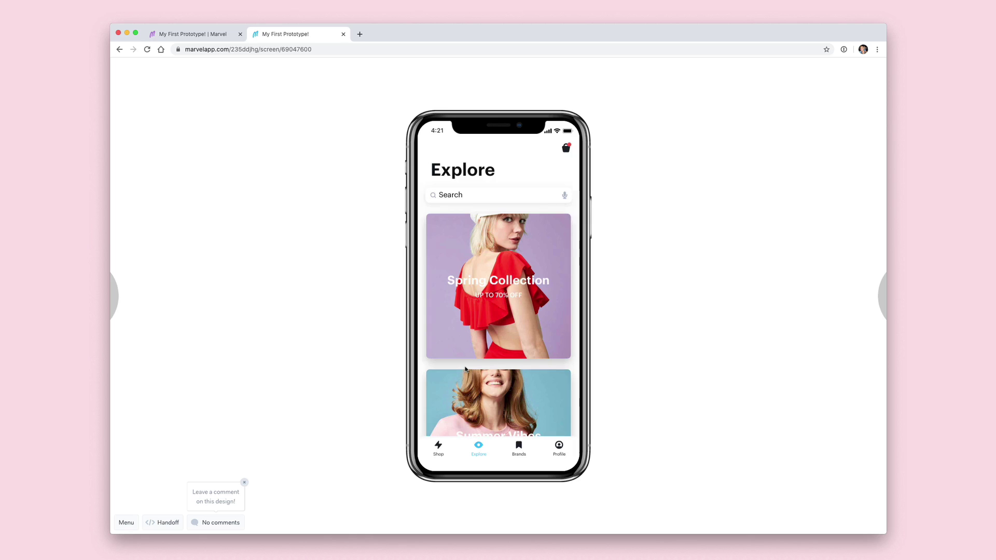
pyautogui.scroll(-5, 466, 367)
pyautogui.scroll(5, 464, 368)
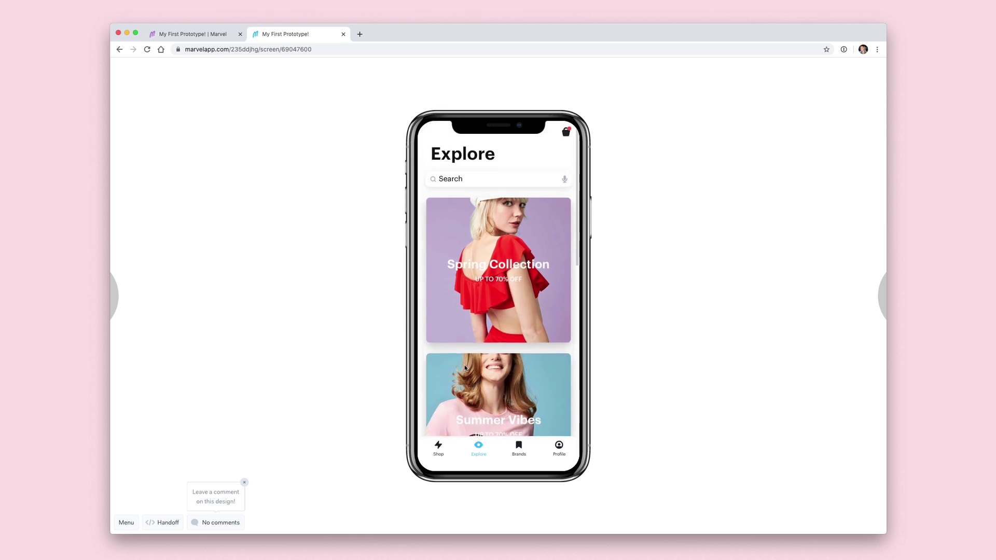
pyautogui.scroll(-1, 465, 365)
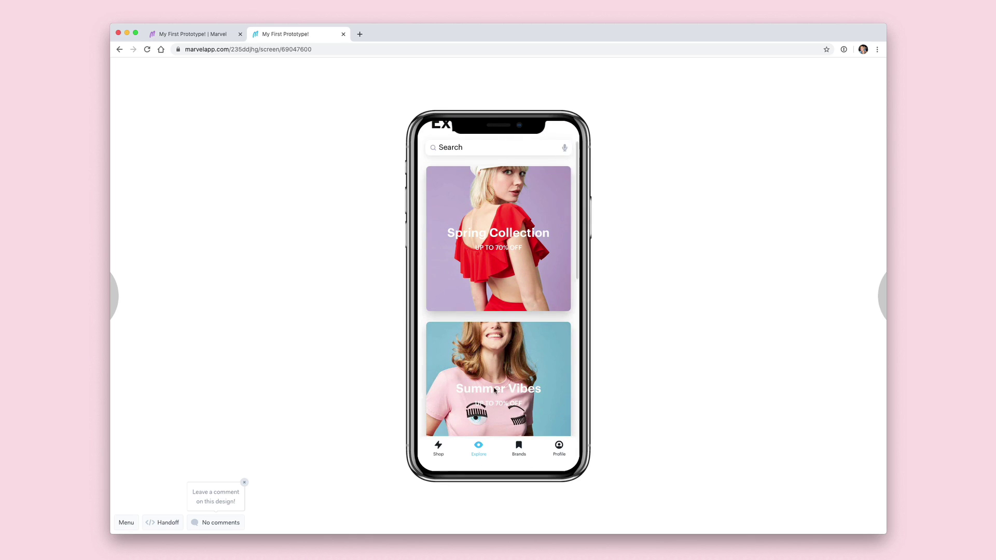
pyautogui.scroll(3, 496, 392)
# Step: Continue through Spring Collection, Dior Poket Sweater, Add to Bag, Checkout, Payment and Pay to Congrats
pyautogui.click(496, 318)
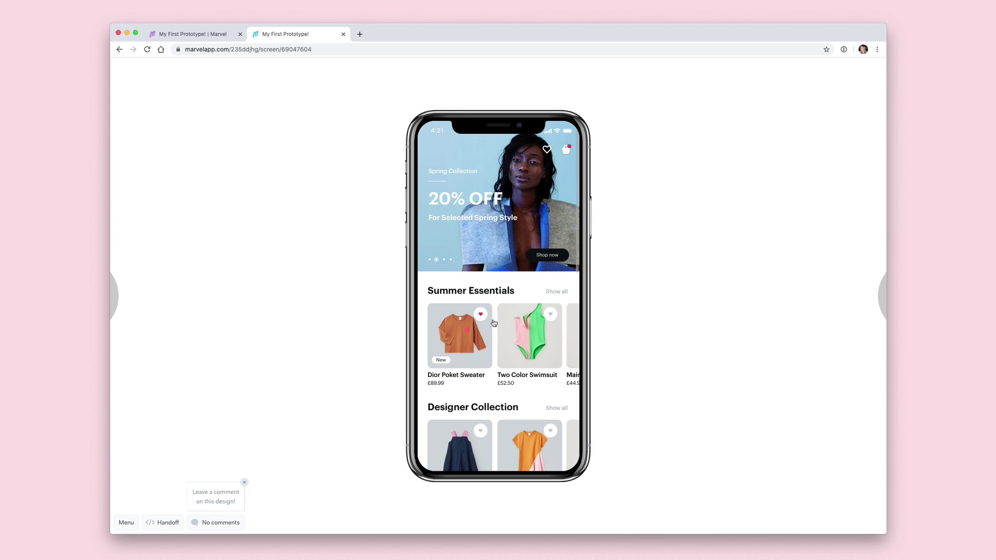
pyautogui.click(465, 325)
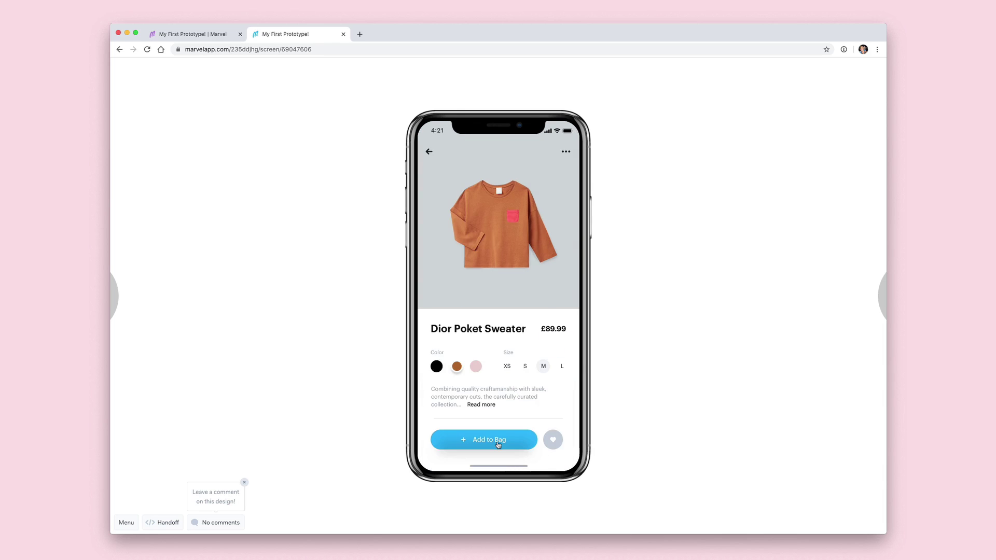
pyautogui.click(498, 442)
pyautogui.click(506, 267)
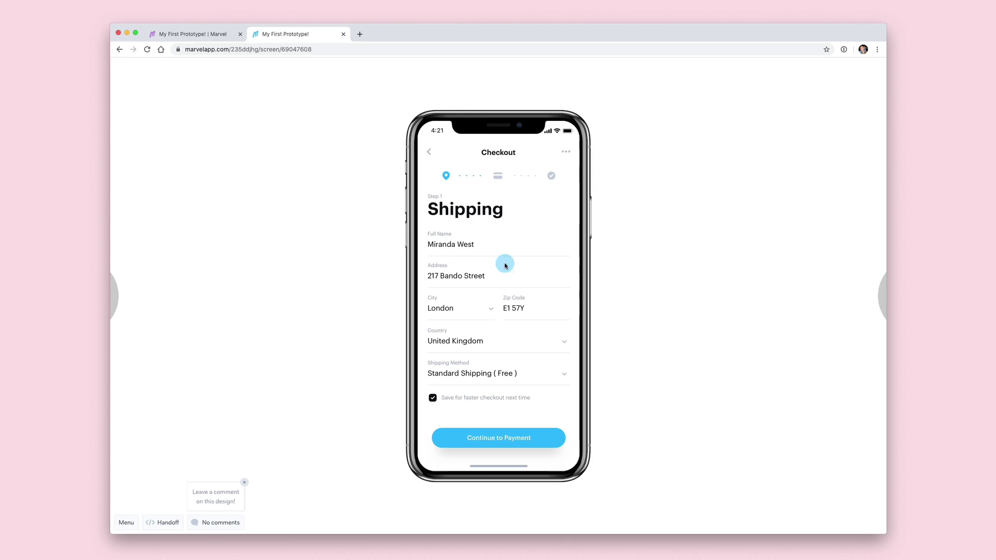
pyautogui.click(500, 440)
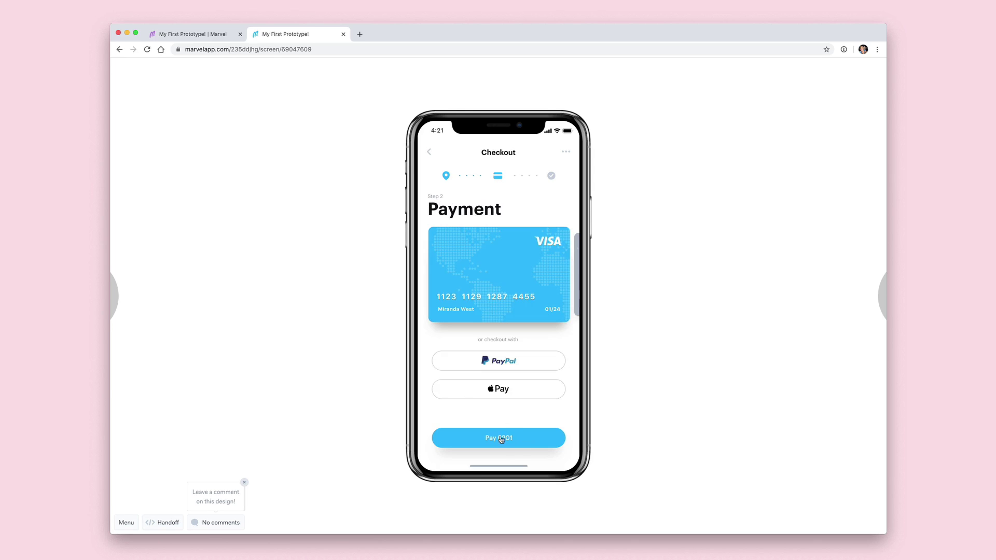
pyautogui.click(502, 435)
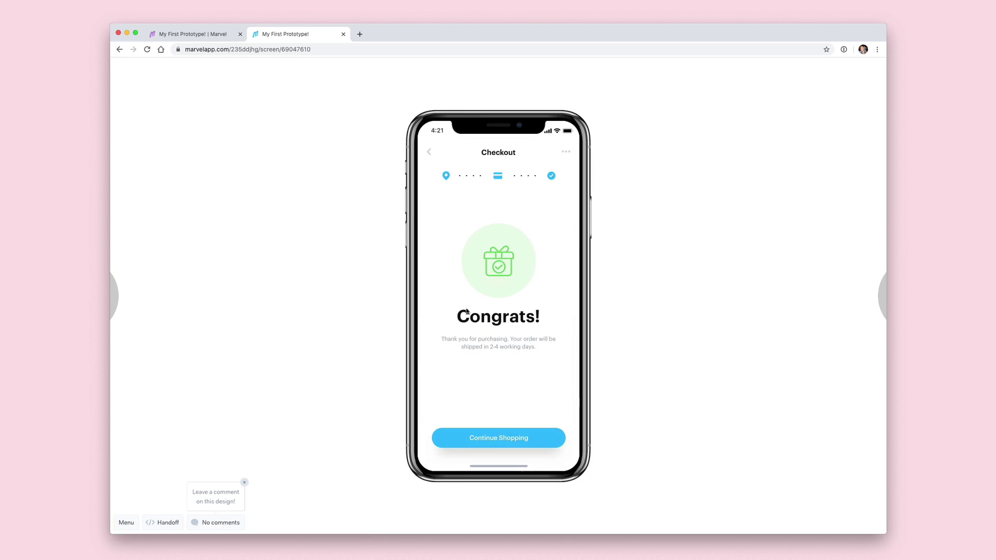